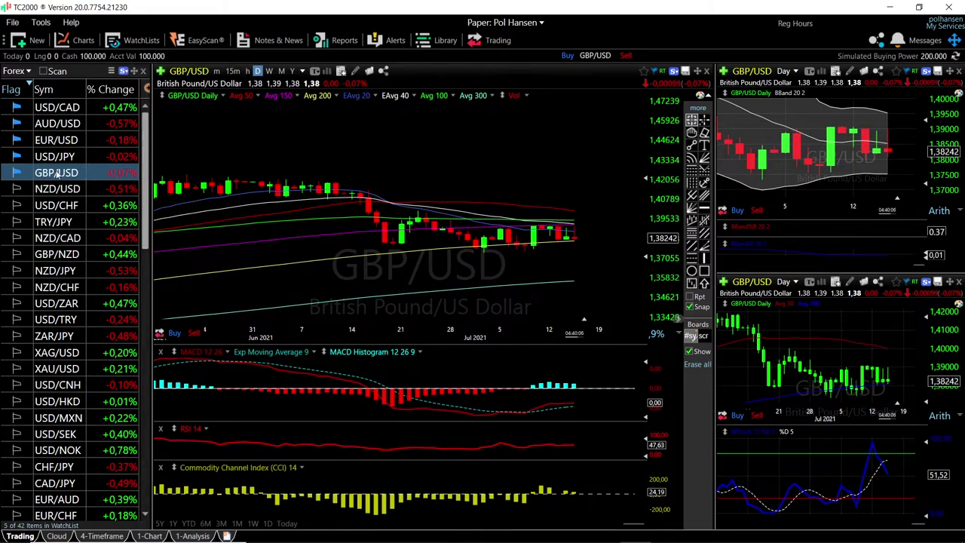
Zoom in on the GBP/USD daily chart to view the recent candles
scroll(593, 239, "up", 2)
Zoom the GBP/USD daily chart and measure the price drop from the latest candle
scroll(593, 241, "up", 2)
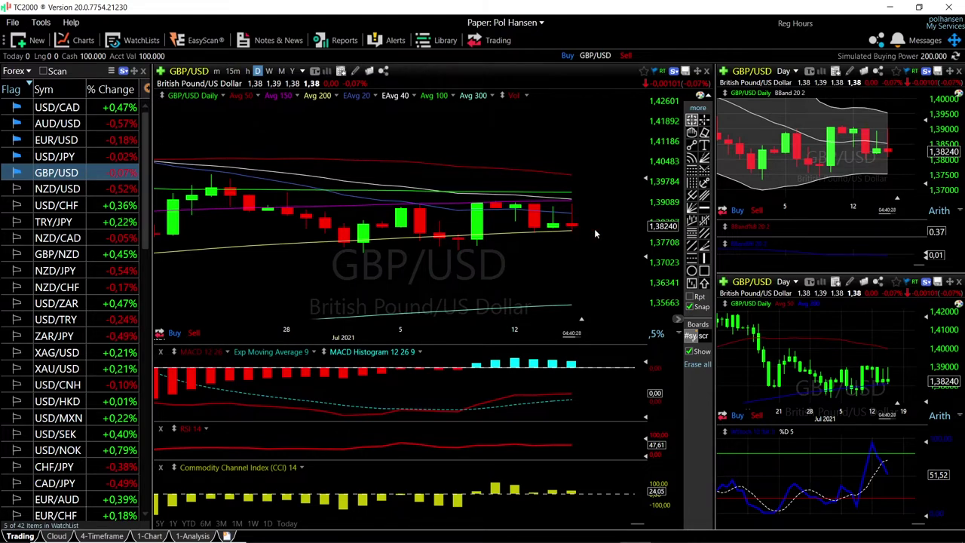
scroll(594, 229, "down", 1)
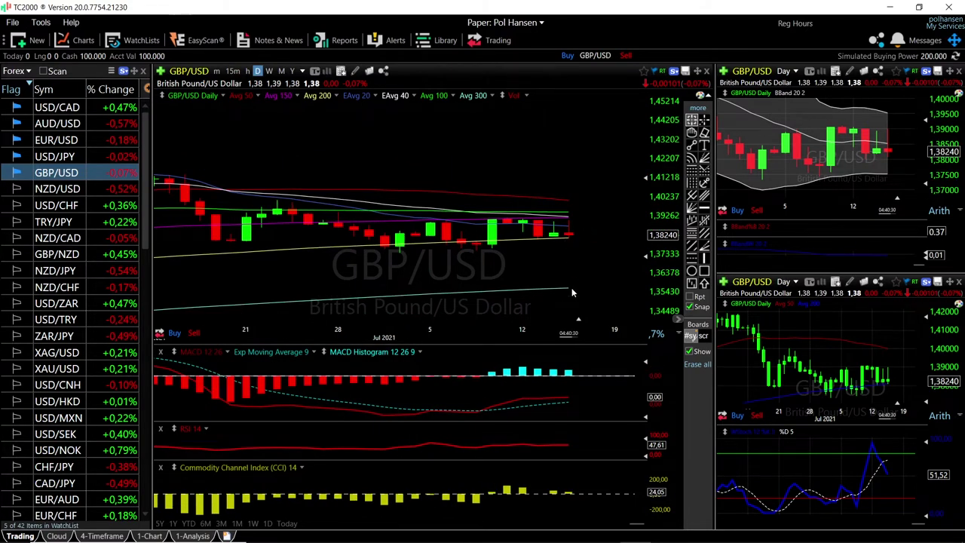
scroll(565, 290, "down", 1)
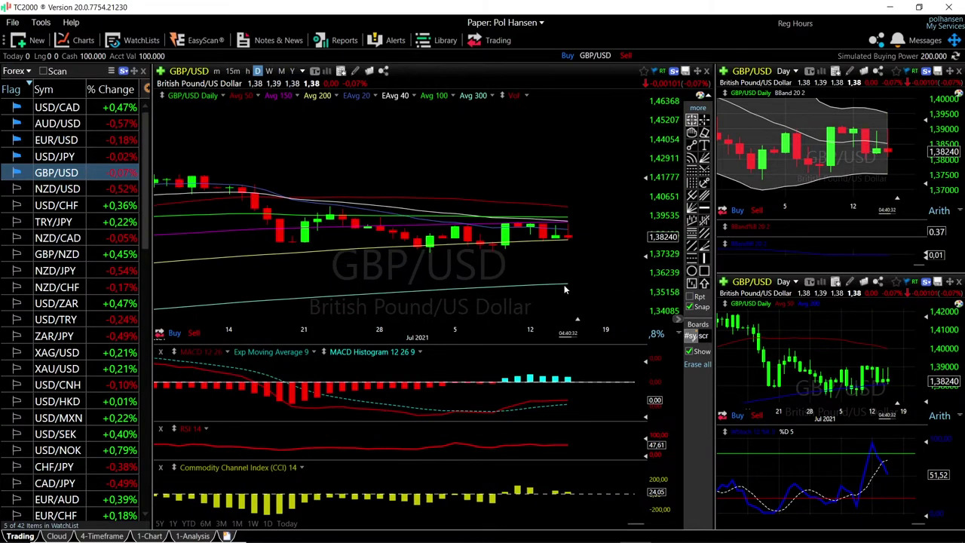
left_click_drag(565, 240, 584, 287)
Read the GBP/USD price and Bollinger Band values, then load USD/JPY into all charts
left_click(889, 174)
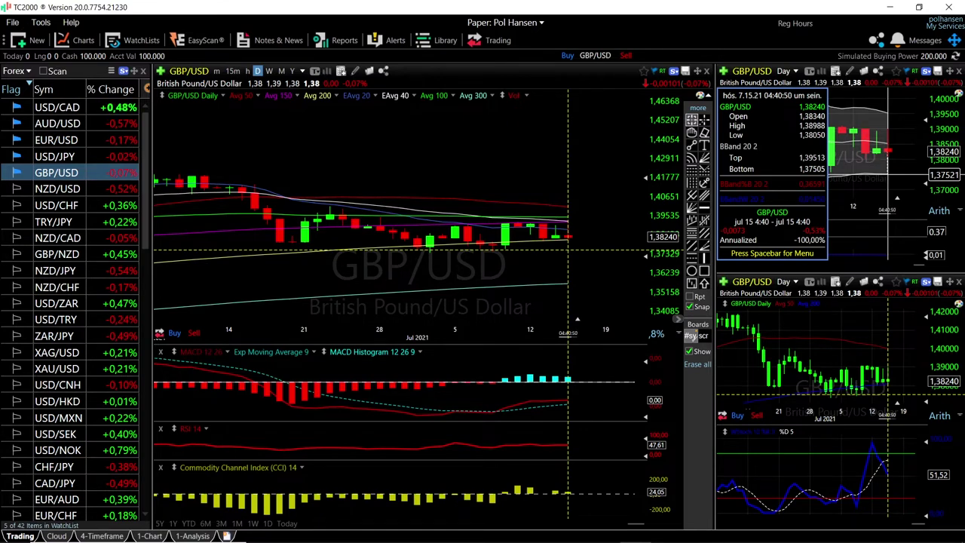
left_click_drag(888, 174, 880, 169)
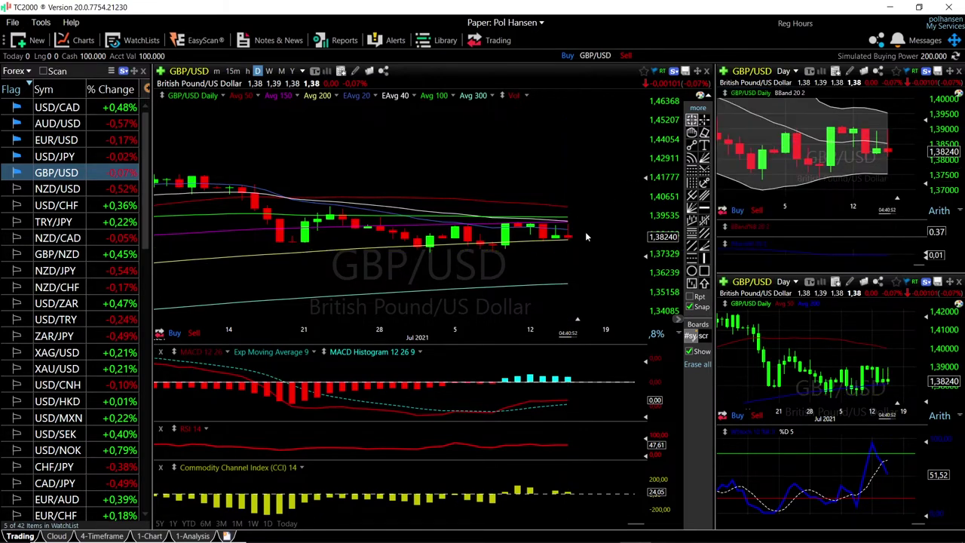
scroll(561, 244, "down", 1)
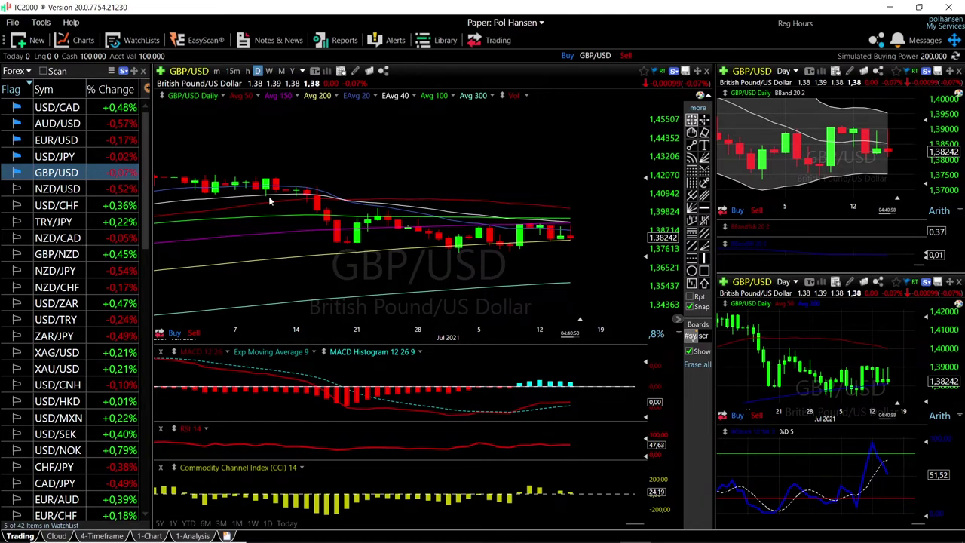
left_click(63, 154)
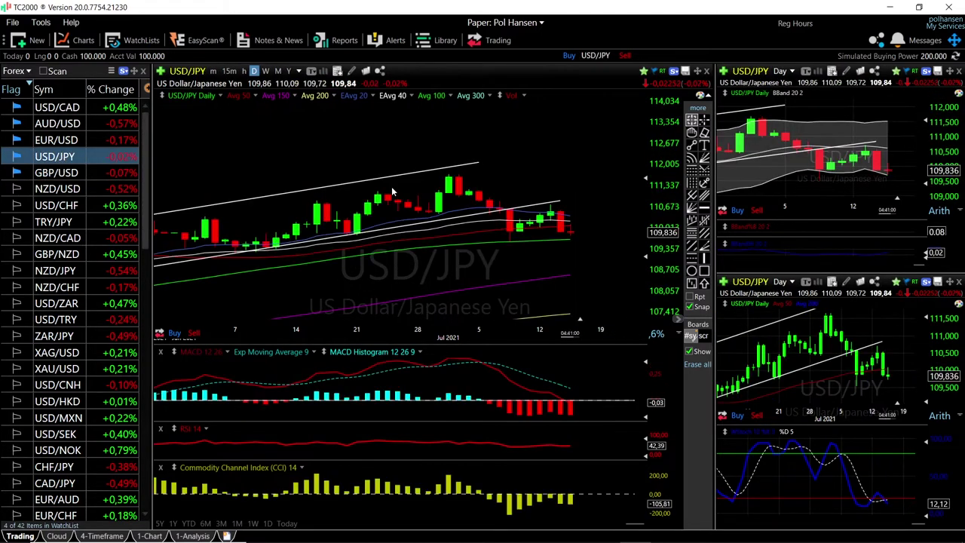
Zoom through the USD/JPY uptrend channel checking price and average values, then select EUR/USD
scroll(573, 237, "up", 1)
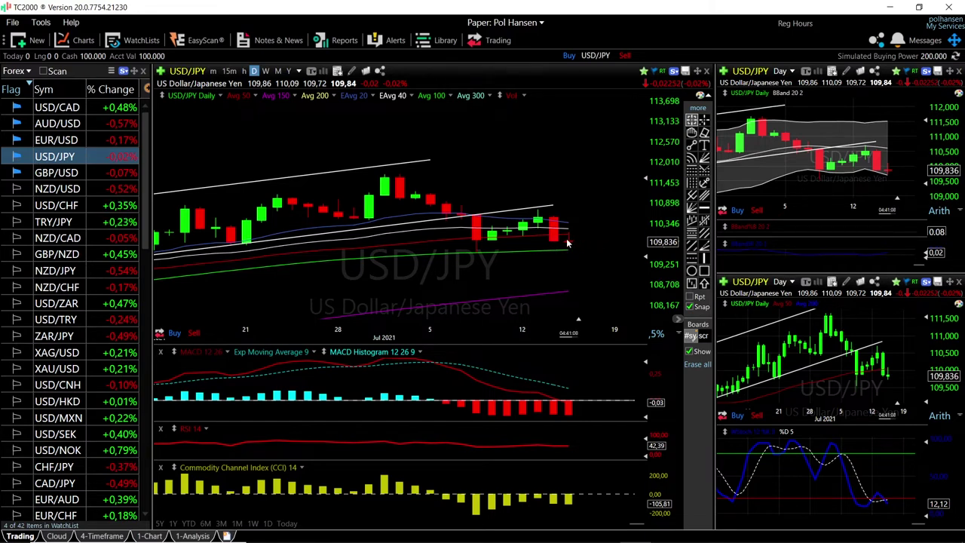
left_click_drag(570, 249, 597, 295)
scroll(829, 181, "down", 2)
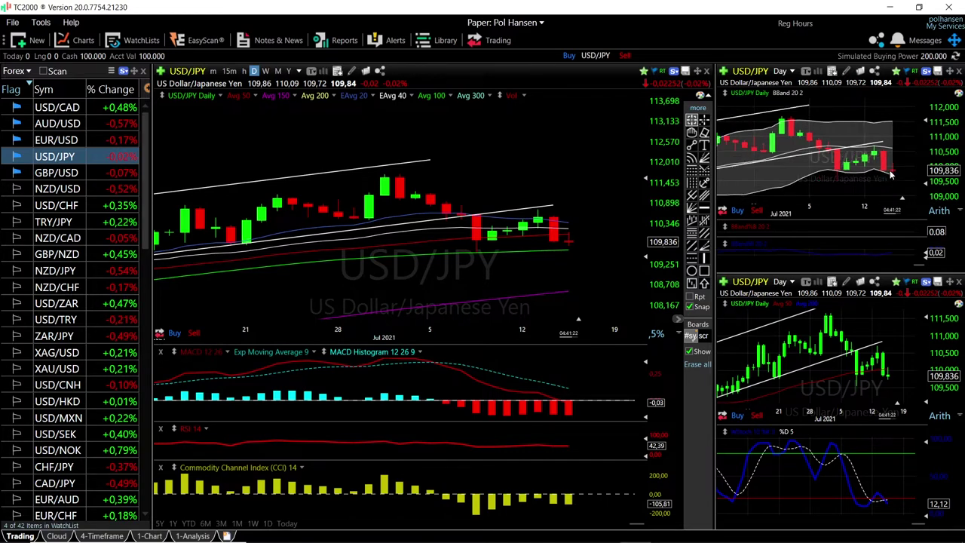
scroll(560, 250, "down", 2)
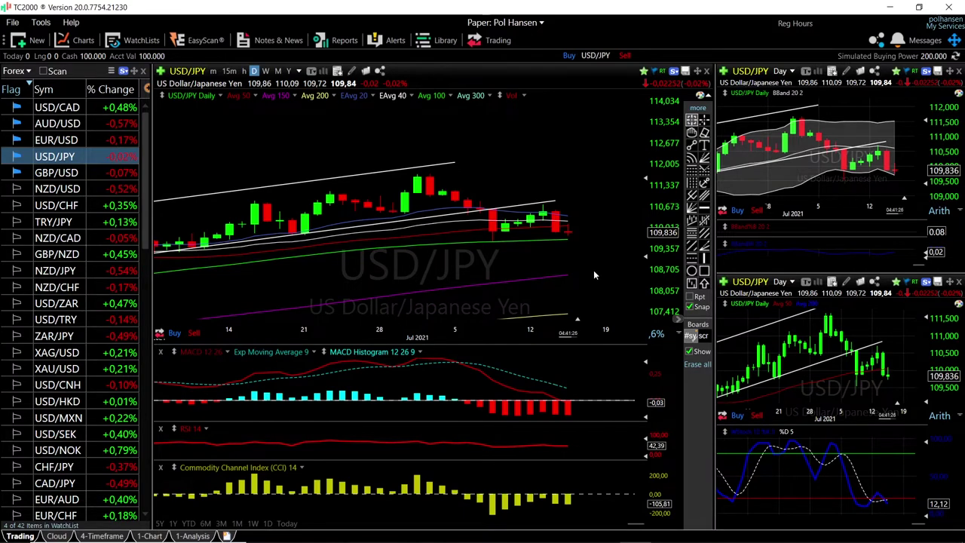
scroll(581, 245, "up", 3)
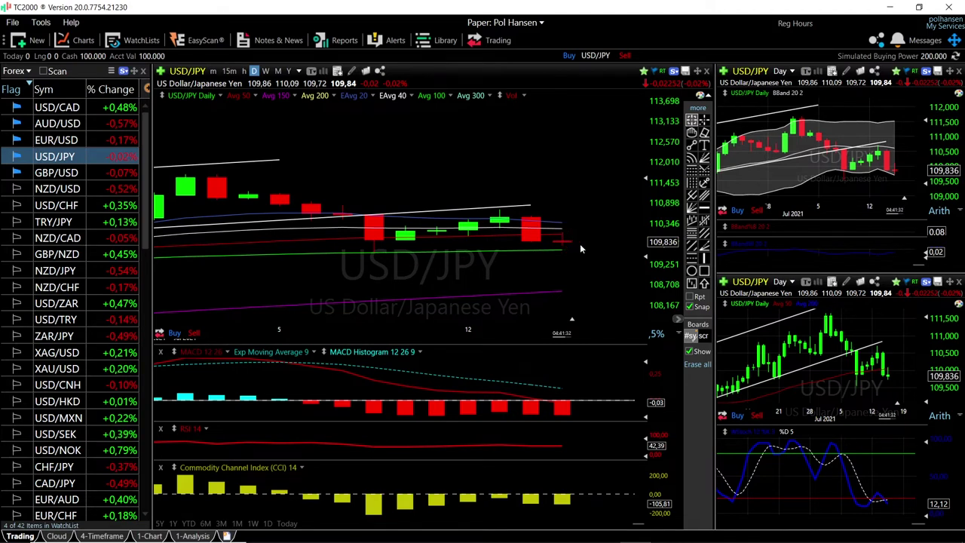
scroll(590, 187, "down", 4)
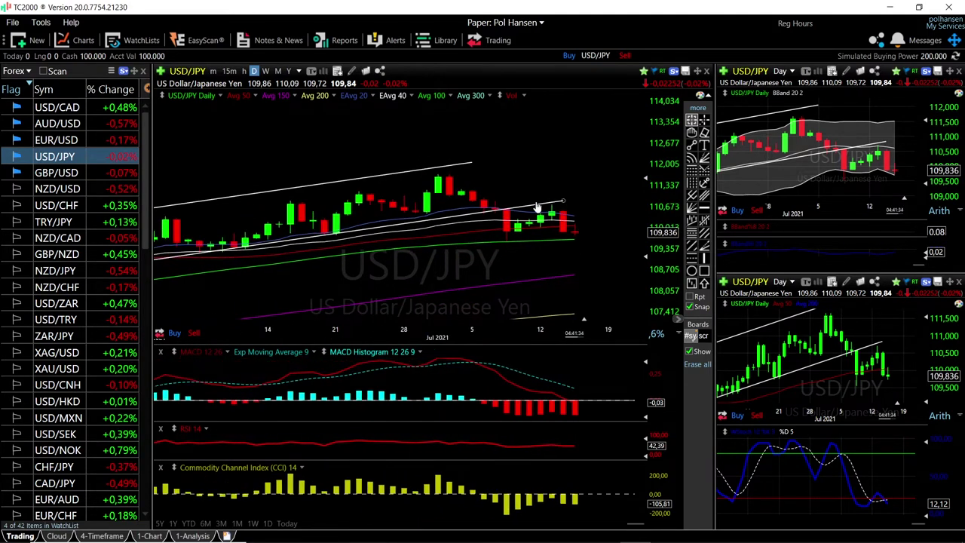
scroll(537, 208, "down", 2)
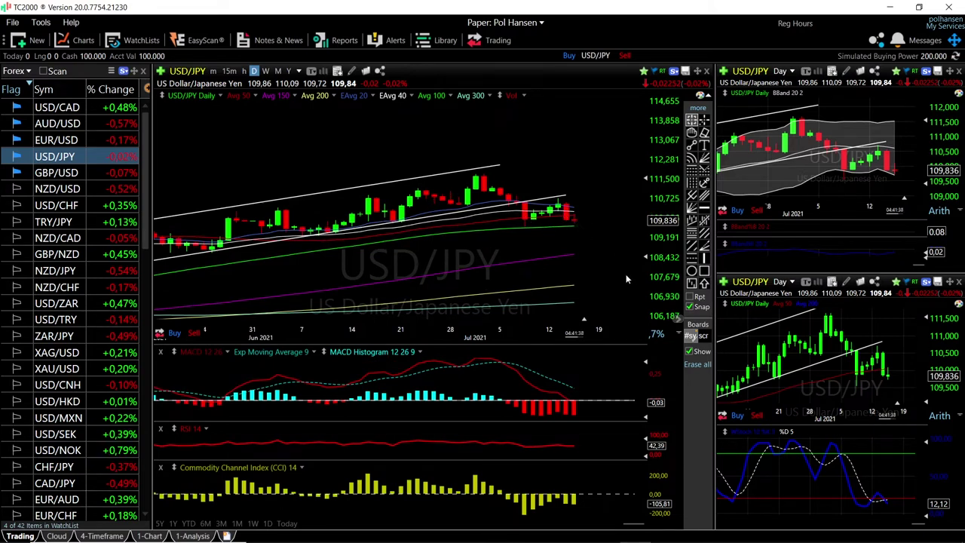
key("Up")
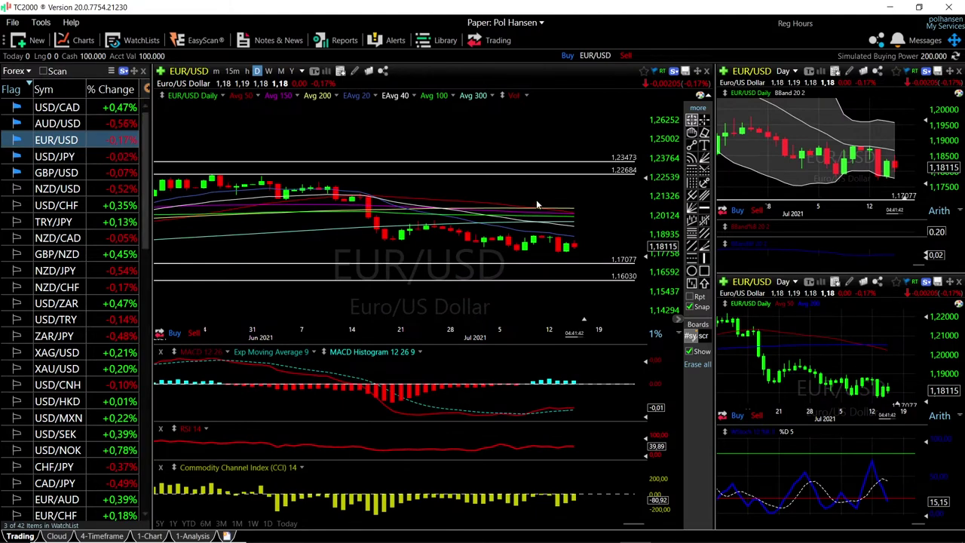
Check the EUR/USD values for mid-March 2020 against the marked levels, then load AUD/USD
scroll(621, 238, "up", 2)
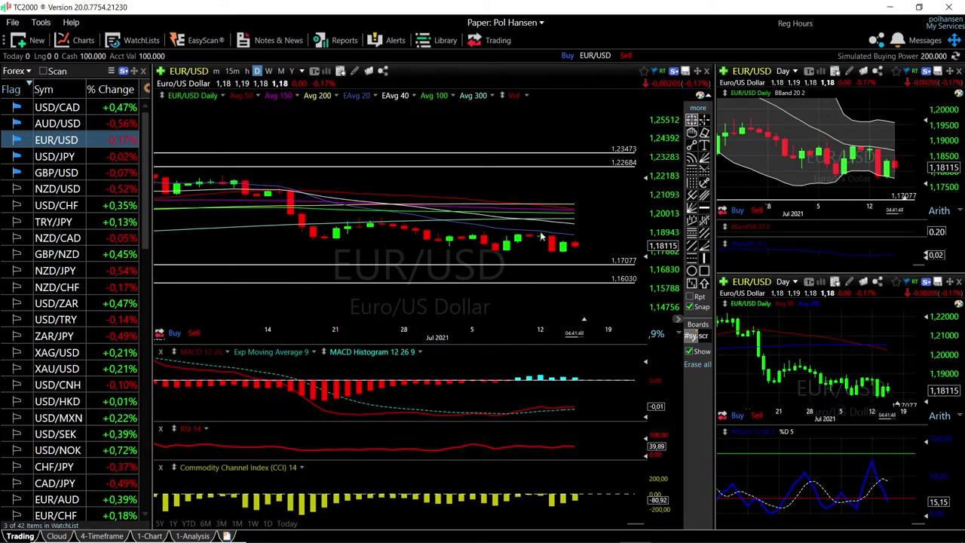
scroll(627, 242, "down", 4)
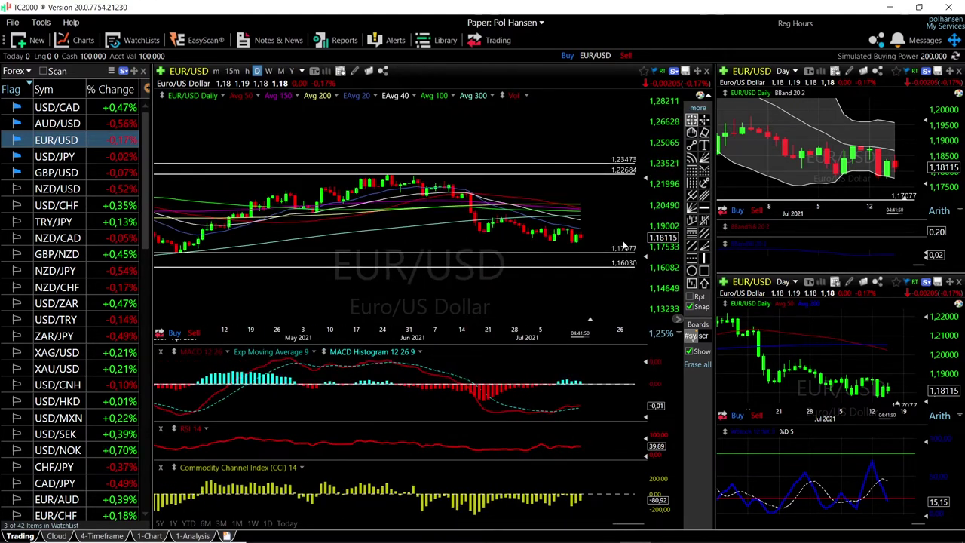
mouse_move(309, 252)
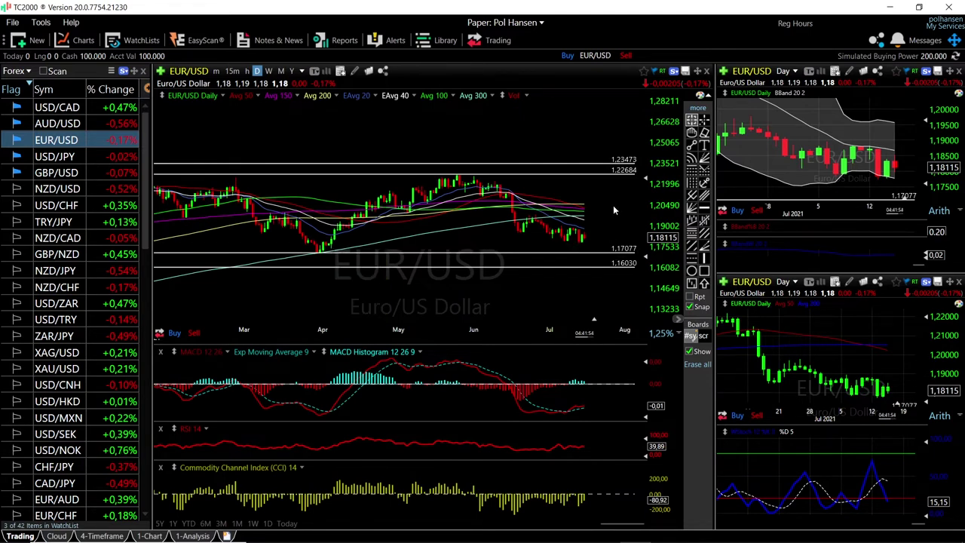
scroll(527, 226, "up", 2)
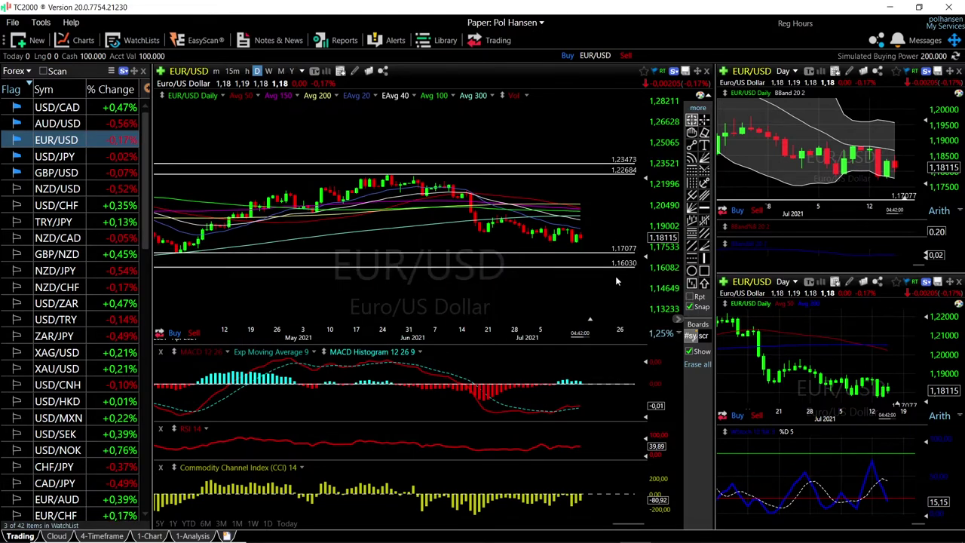
scroll(597, 279, "down", 5)
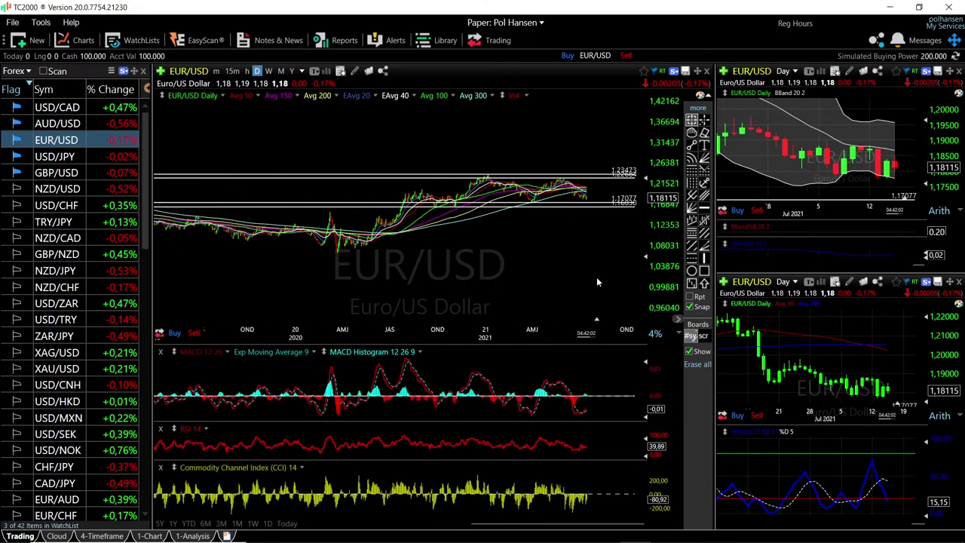
left_click(334, 252)
scroll(521, 251, "up", 5)
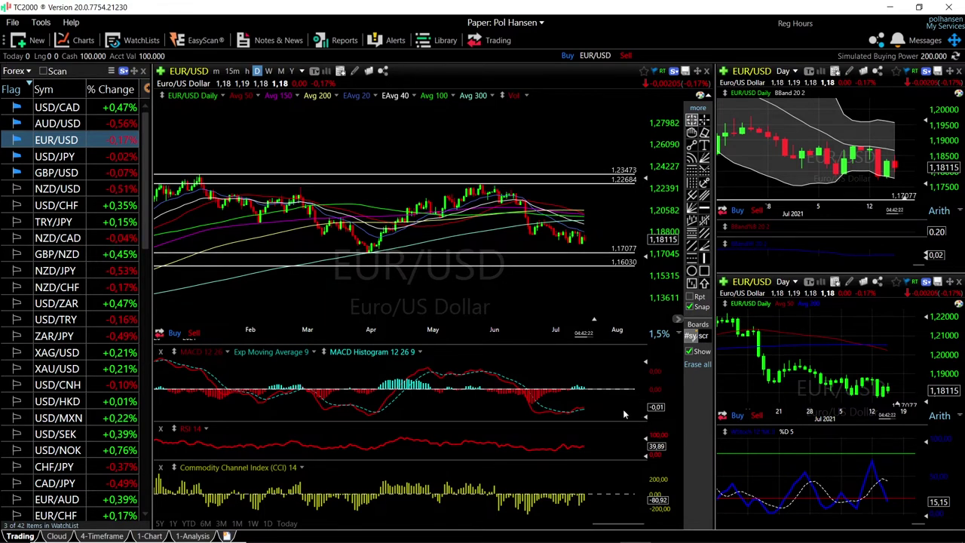
scroll(622, 409, "up", 3)
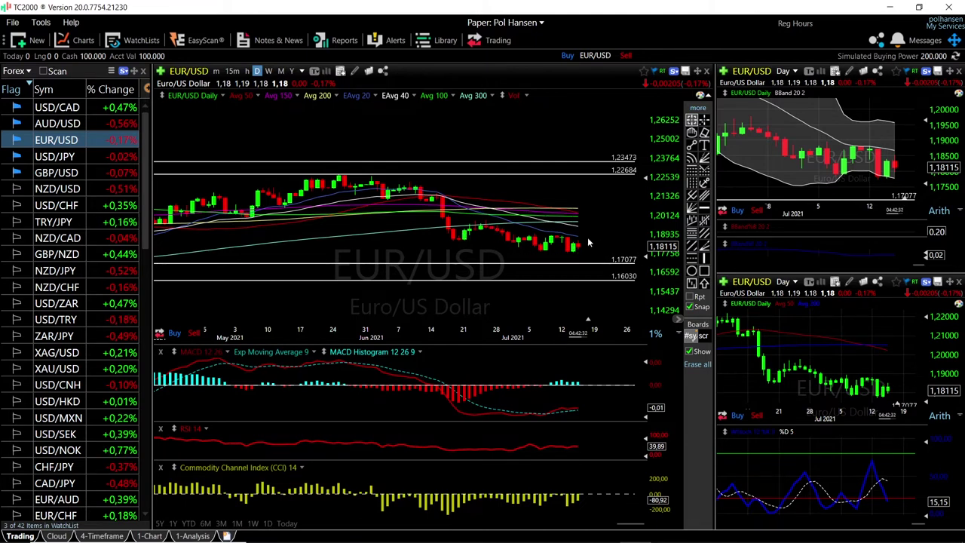
left_click(60, 123)
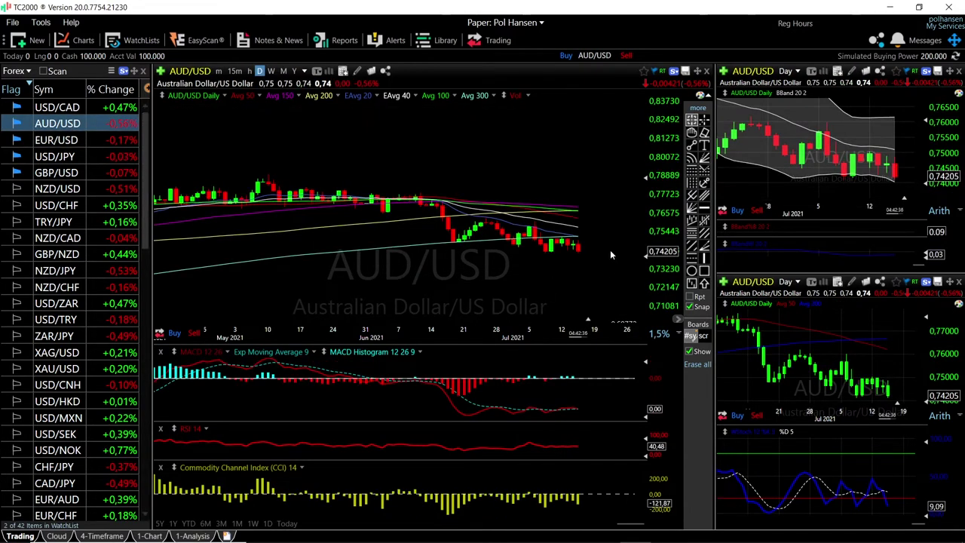
Draw a horizontal support line at 0.74156 on the AUD/USD daily chart
scroll(609, 250, "down", 2)
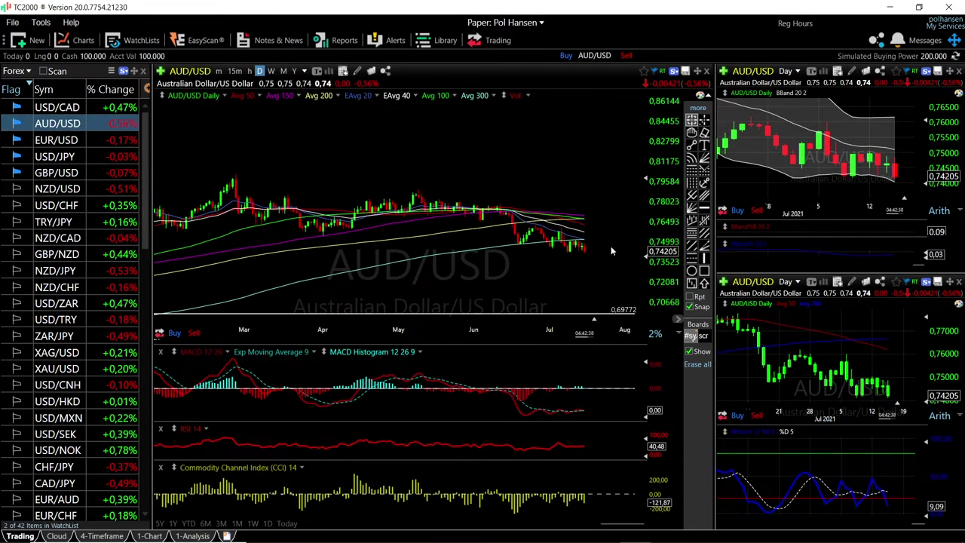
scroll(611, 246, "up", 2)
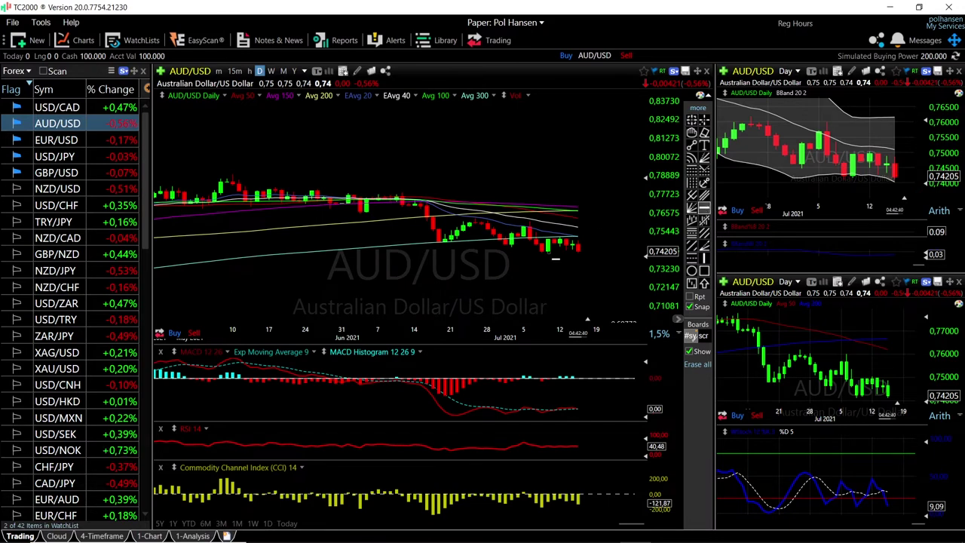
left_click(567, 248)
Zoom the AUD/USD daily chart out to review price history back to May 2021
scroll(597, 270, "down", 5)
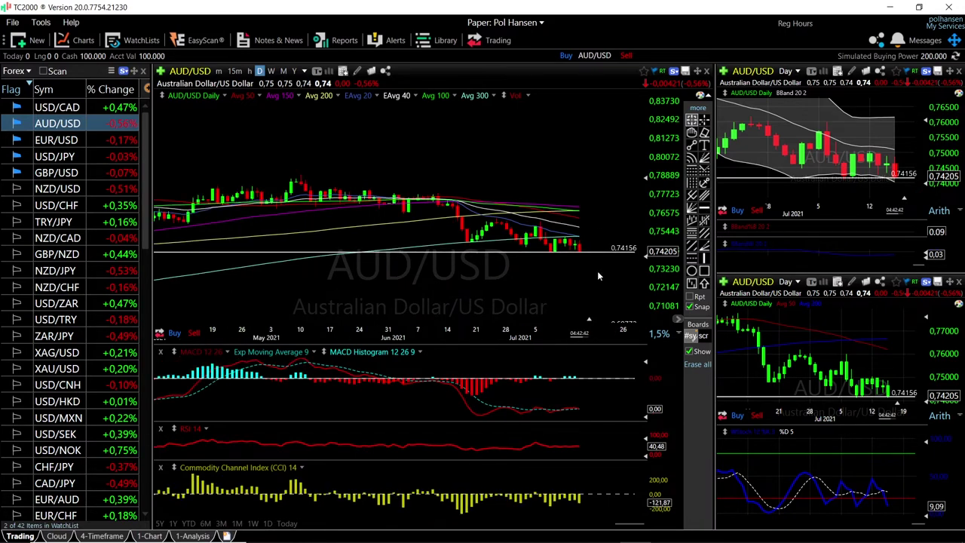
scroll(597, 264, "down", 1)
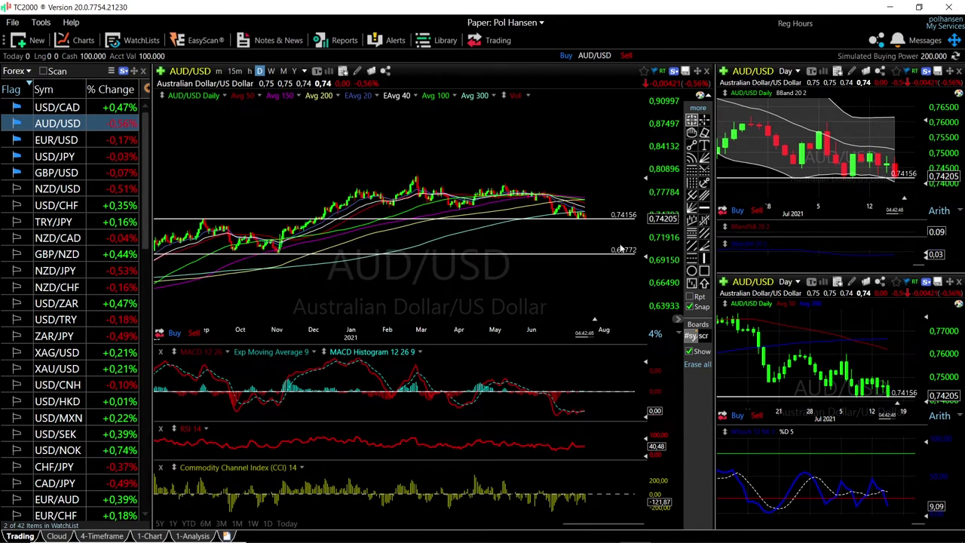
scroll(625, 270, "up", 6)
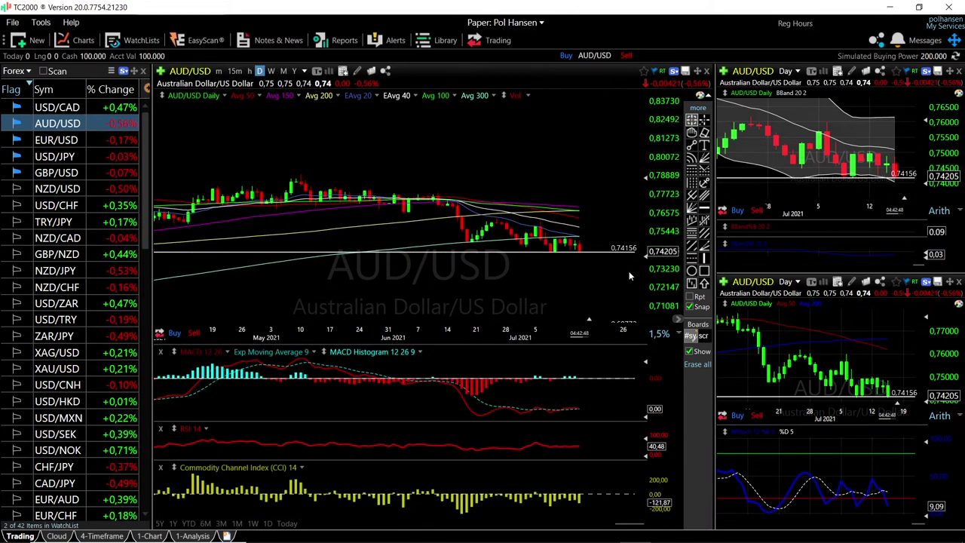
scroll(630, 276, "down", 6)
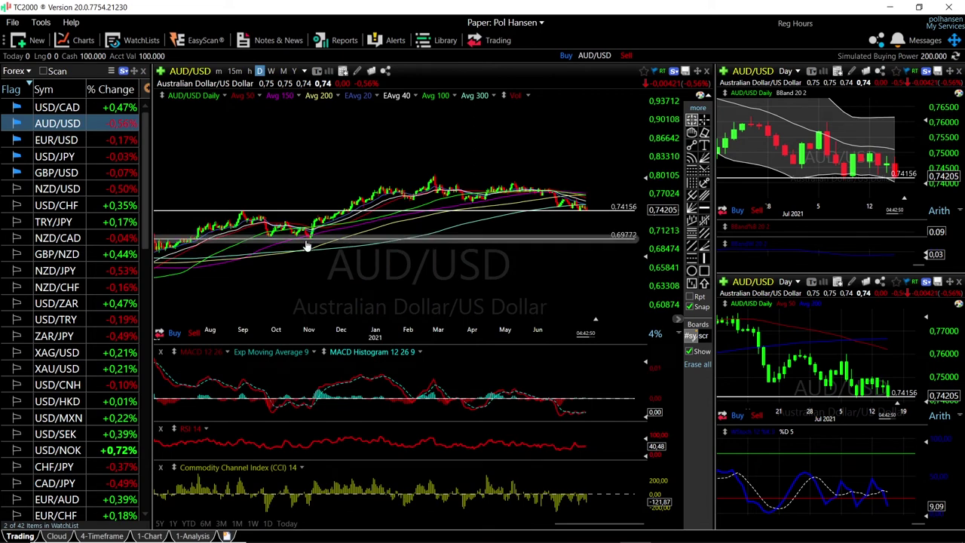
mouse_move(304, 240)
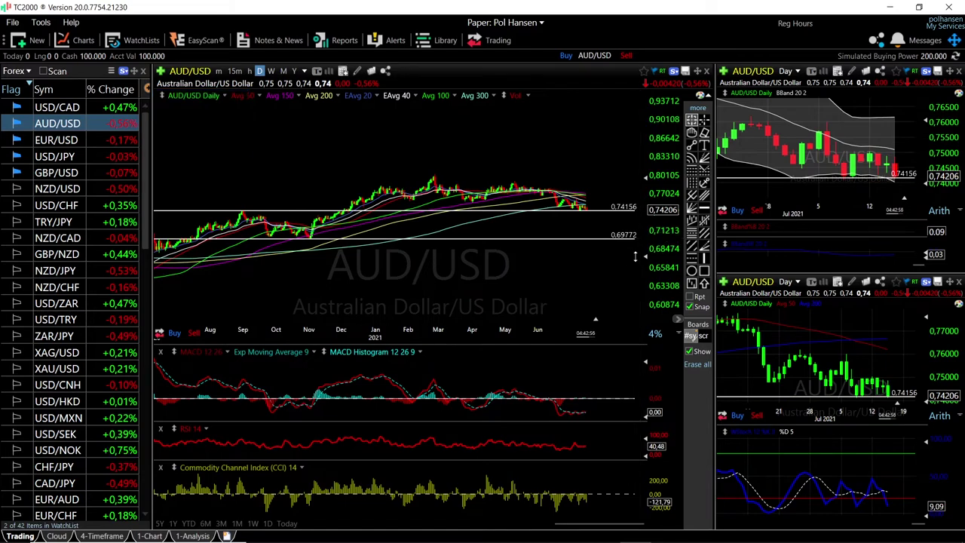
scroll(630, 276, "up", 5)
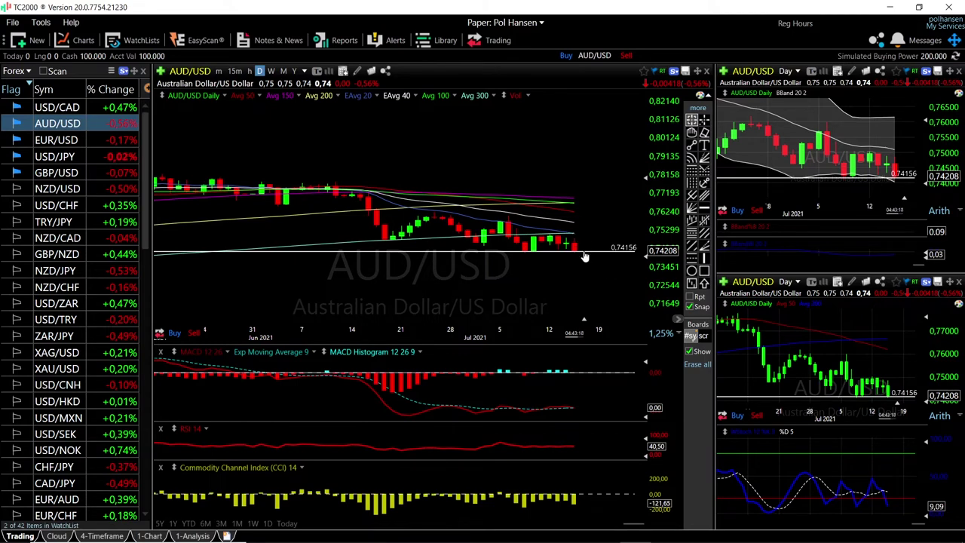
scroll(500, 258, "down", 2)
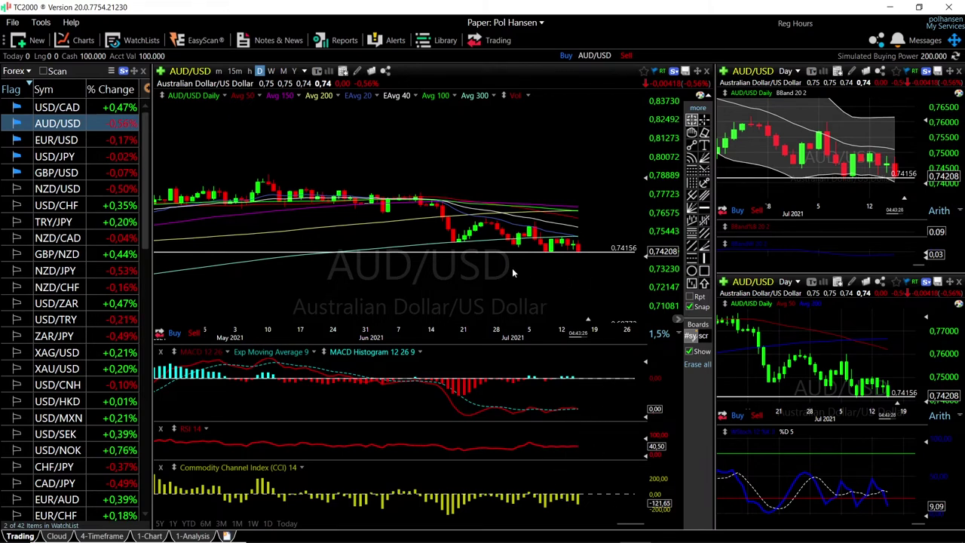
left_click(69, 110)
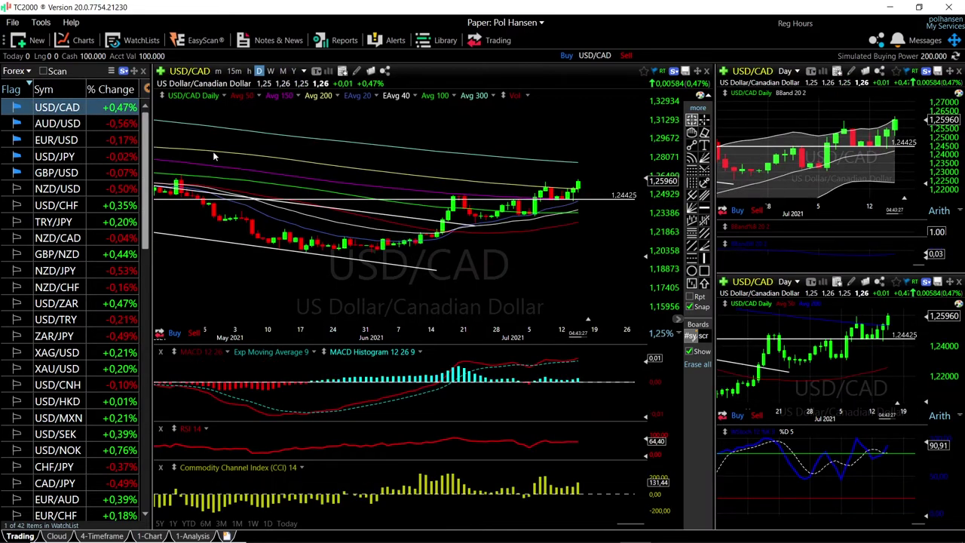
scroll(566, 213, "up", 2)
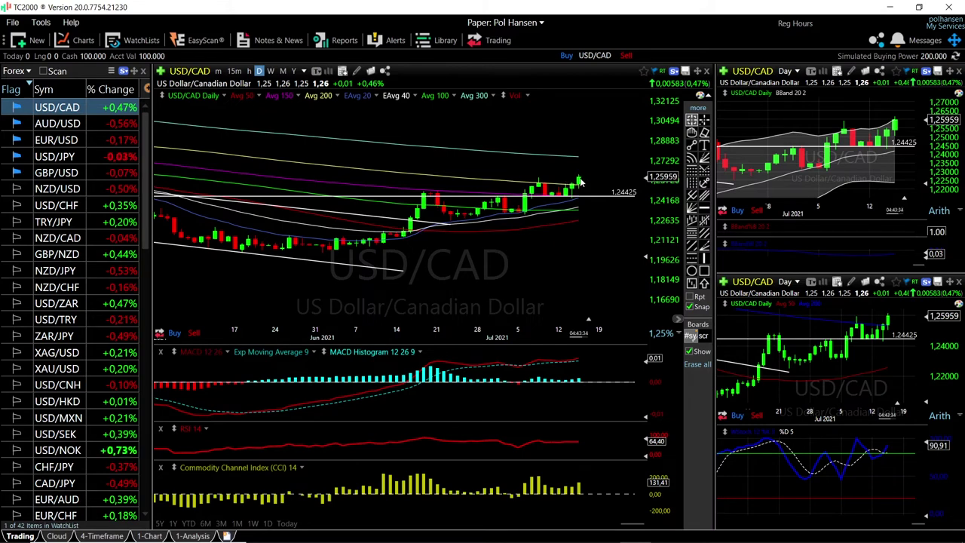
left_click_drag(581, 181, 579, 157)
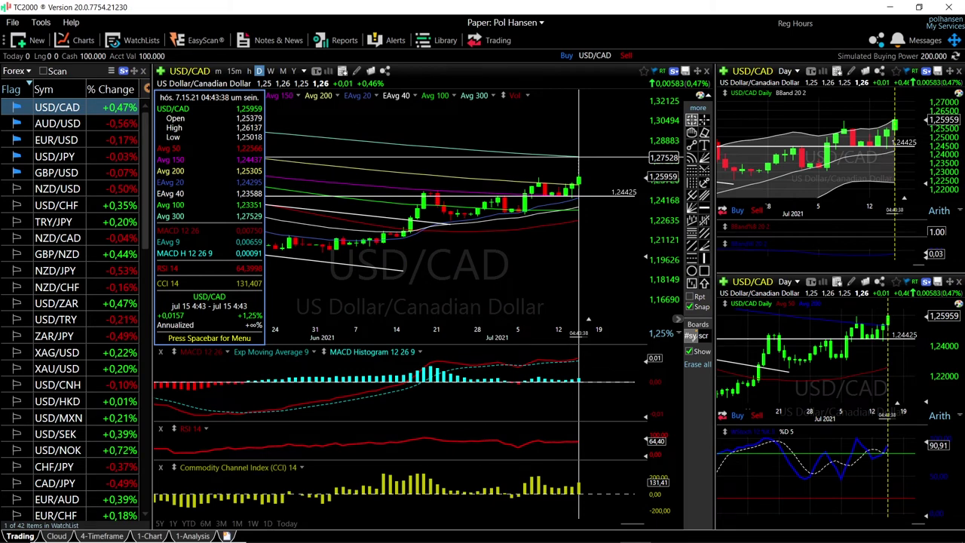
left_click_drag(579, 156, 579, 157)
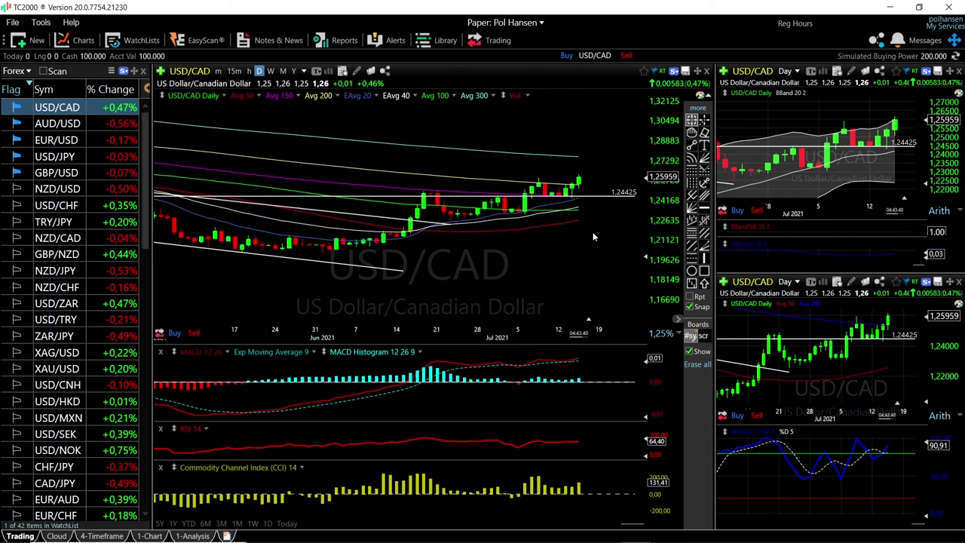
scroll(589, 243, "down", 3)
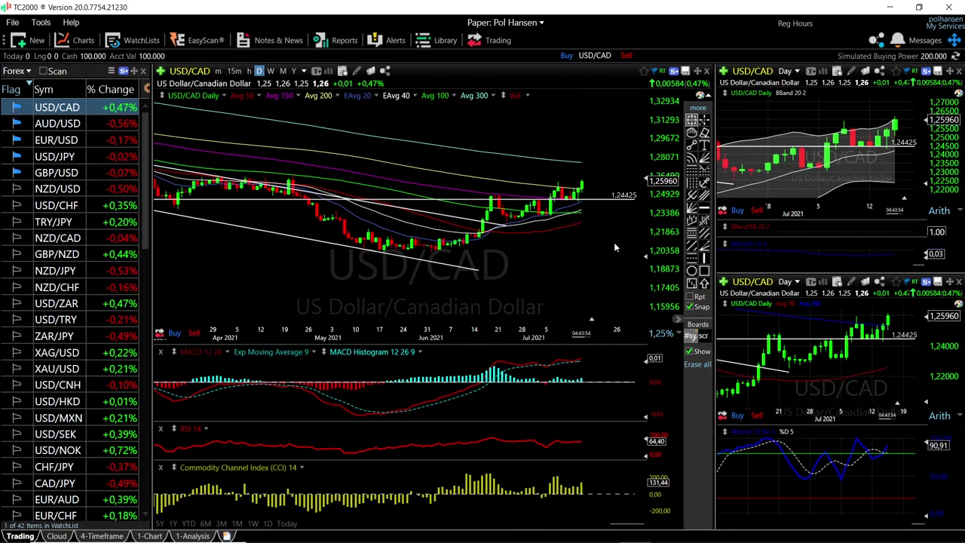
scroll(617, 244, "down", 6)
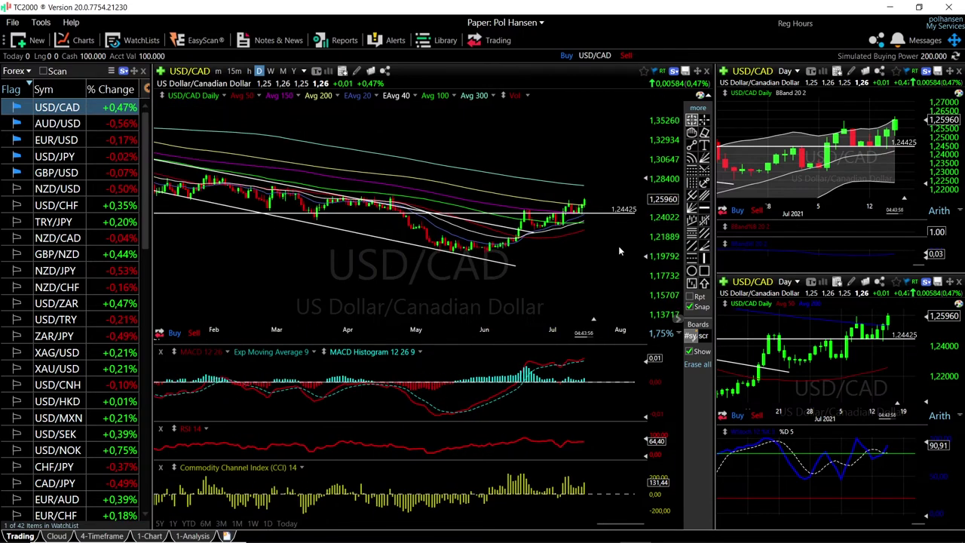
scroll(339, 208, "down", 3)
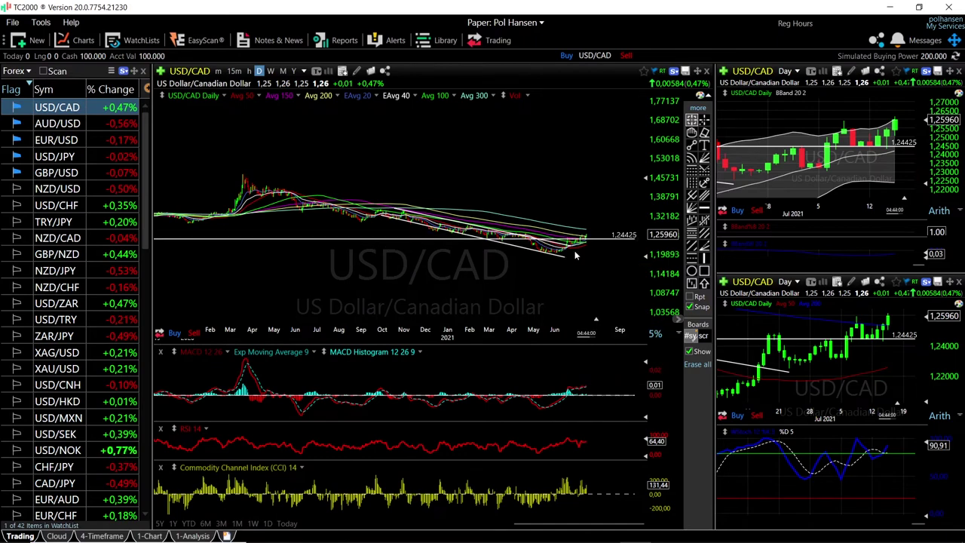
scroll(584, 260, "up", 5)
scroll(583, 259, "up", 2)
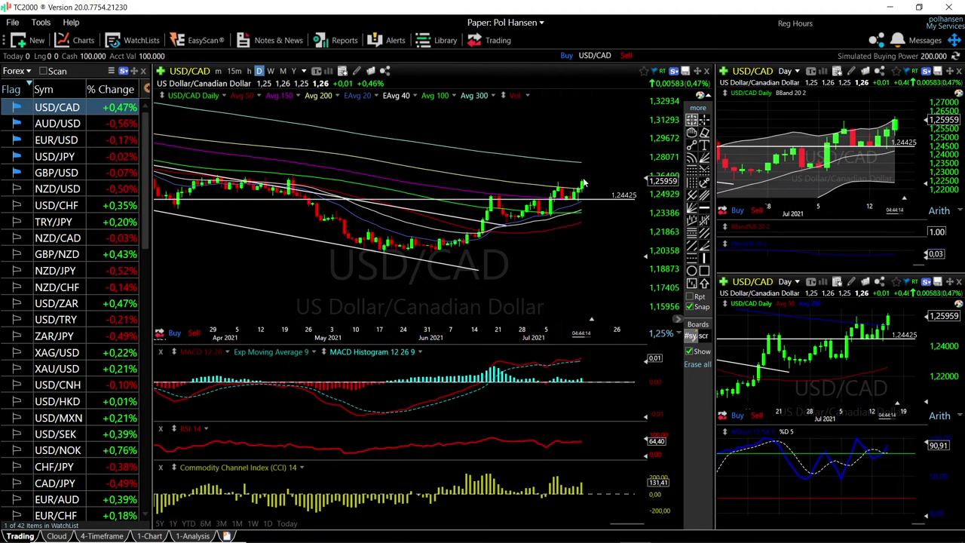
mouse_move(586, 188)
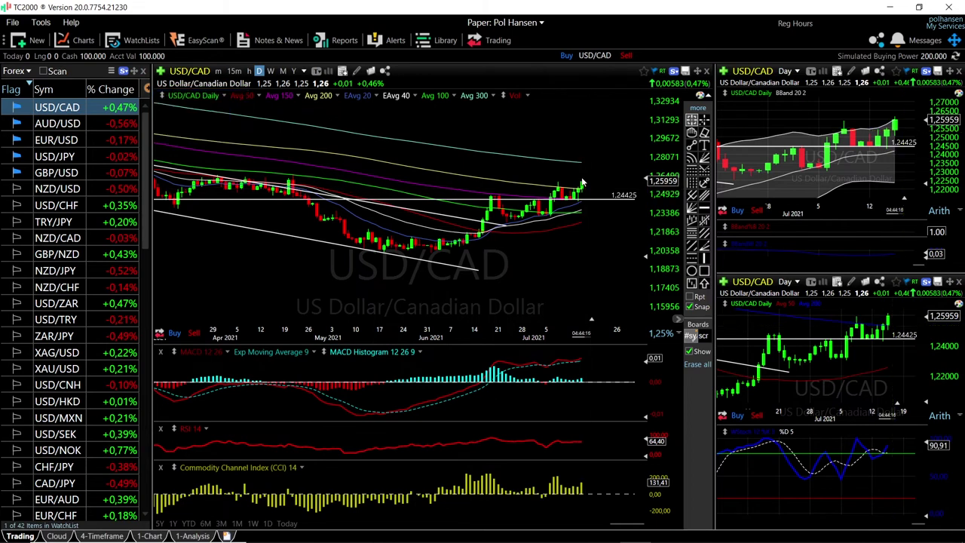